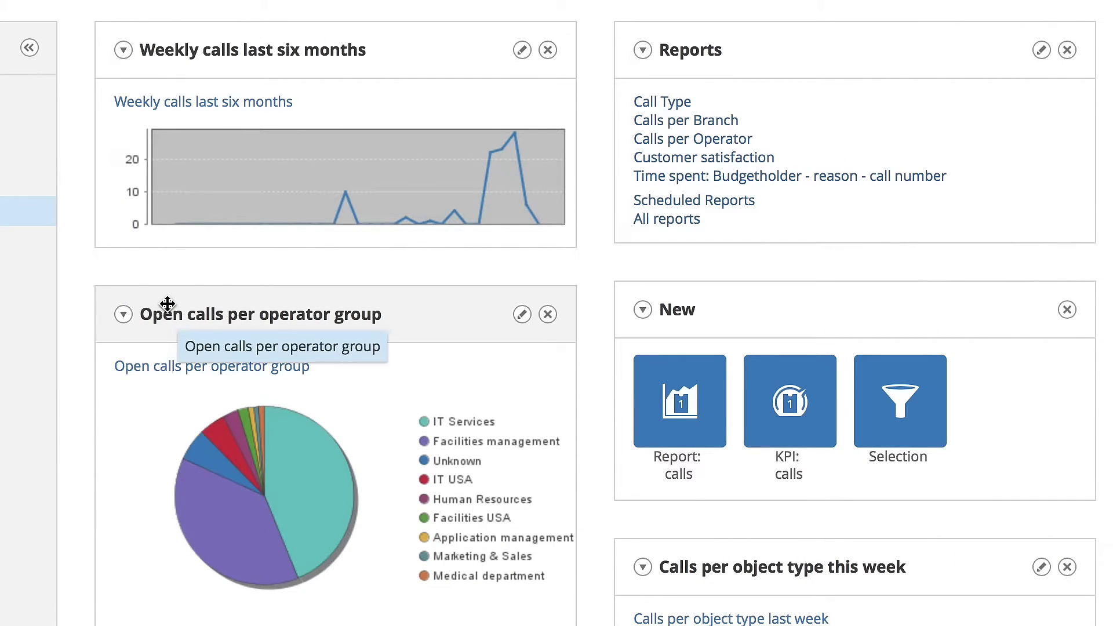
- Scroll down the Call Management dashboard before heading to the TOPdesk login screen
scroll(168, 307, "down", 6)
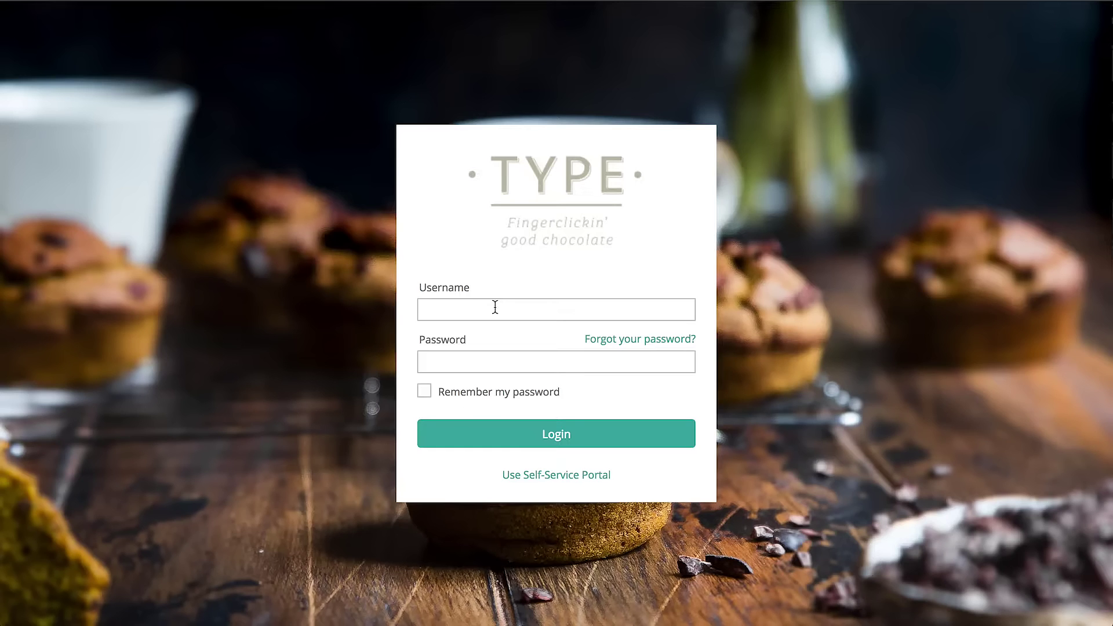
- Log in with the username and password, ticking Remember my password, then go to dashboards
left_click(495, 308)
left_click(424, 391)
left_click(555, 432)
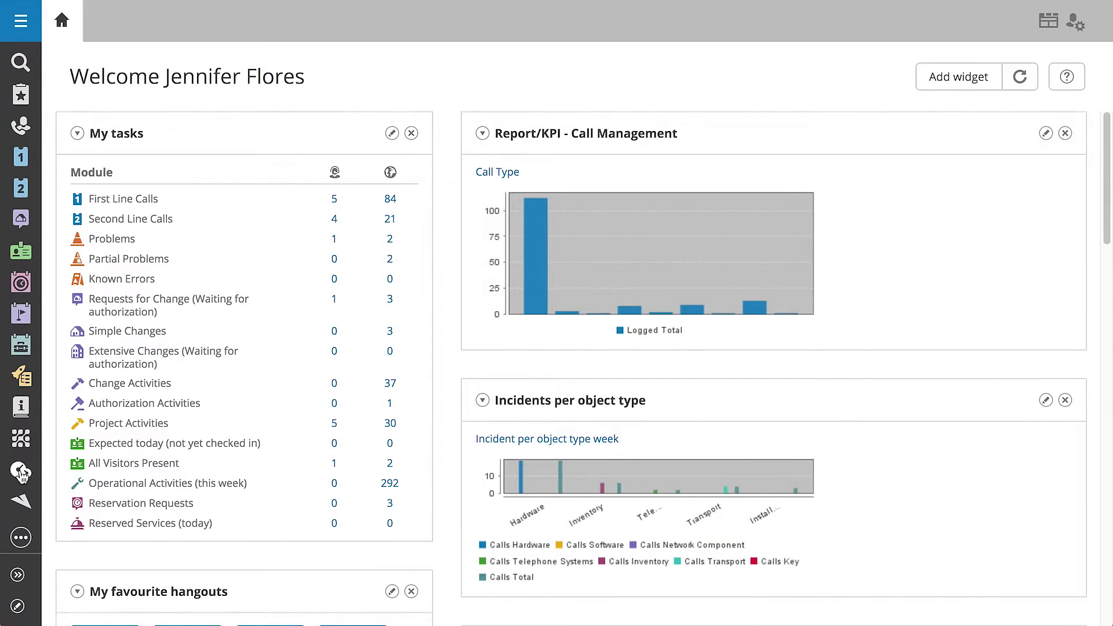
left_click(20, 469)
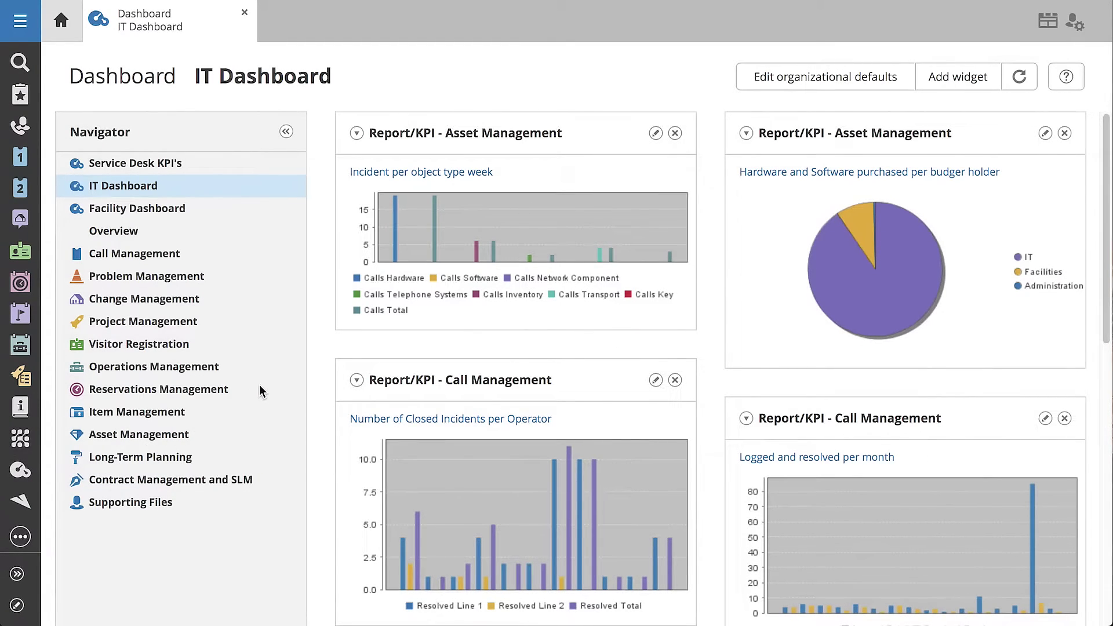
- Switch to the Call Management dashboard and scroll through its call charts
scroll(328, 345, "down", 2)
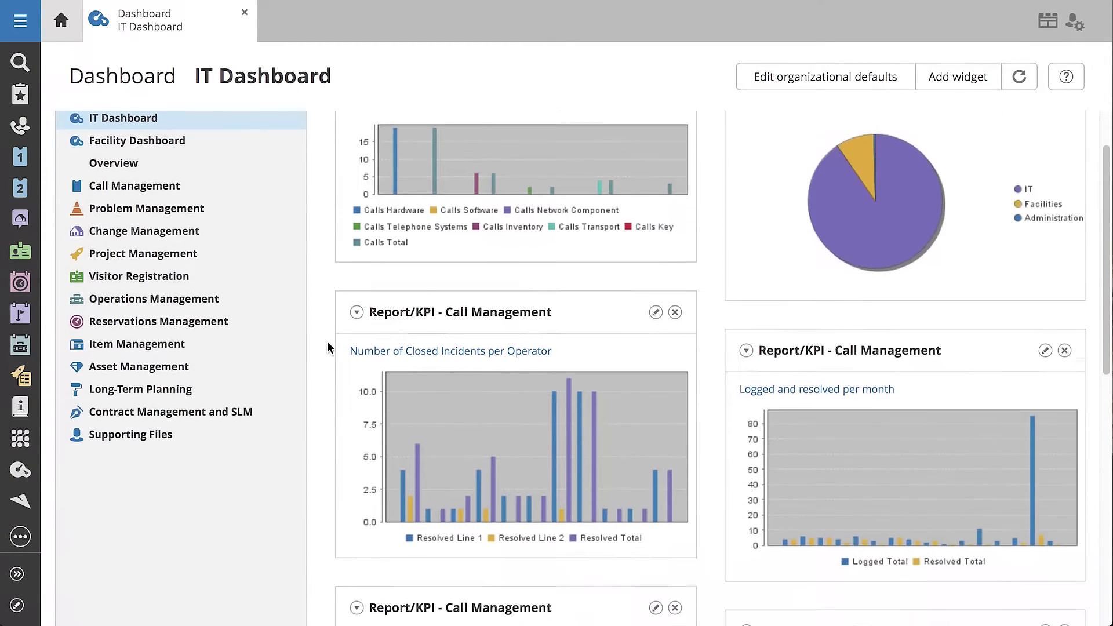
scroll(326, 342, "up", 2)
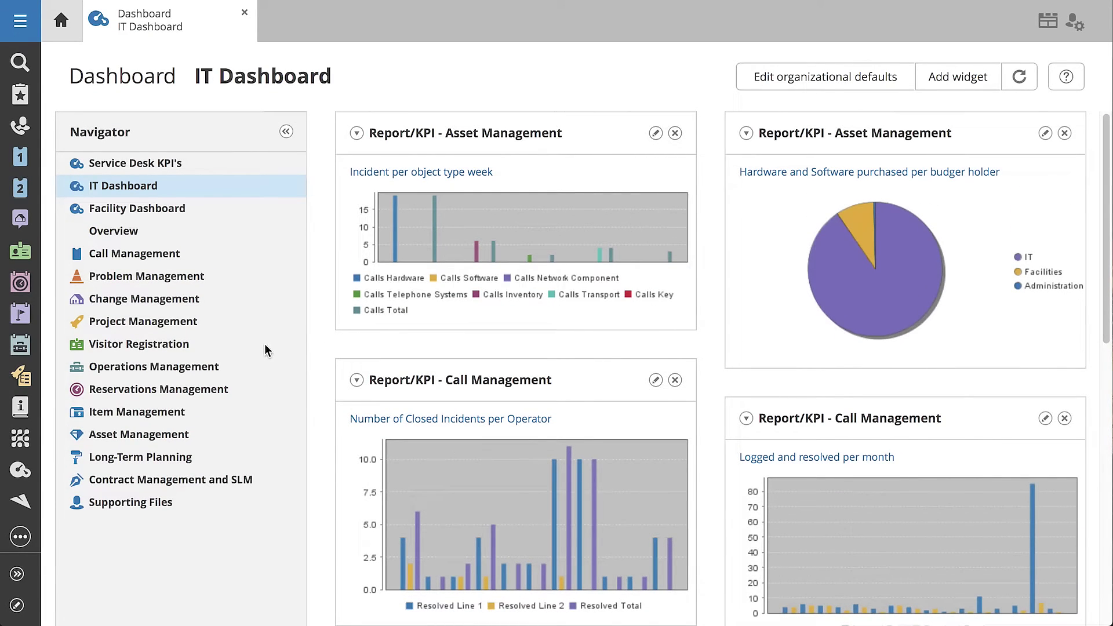
left_click(158, 260)
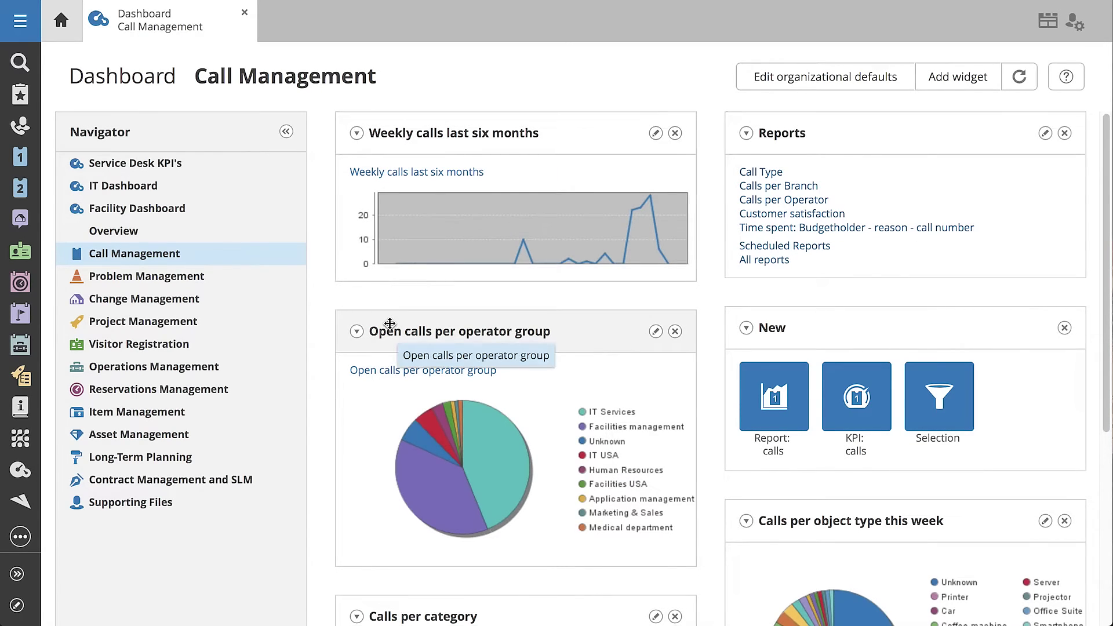
scroll(391, 323, "down", 5)
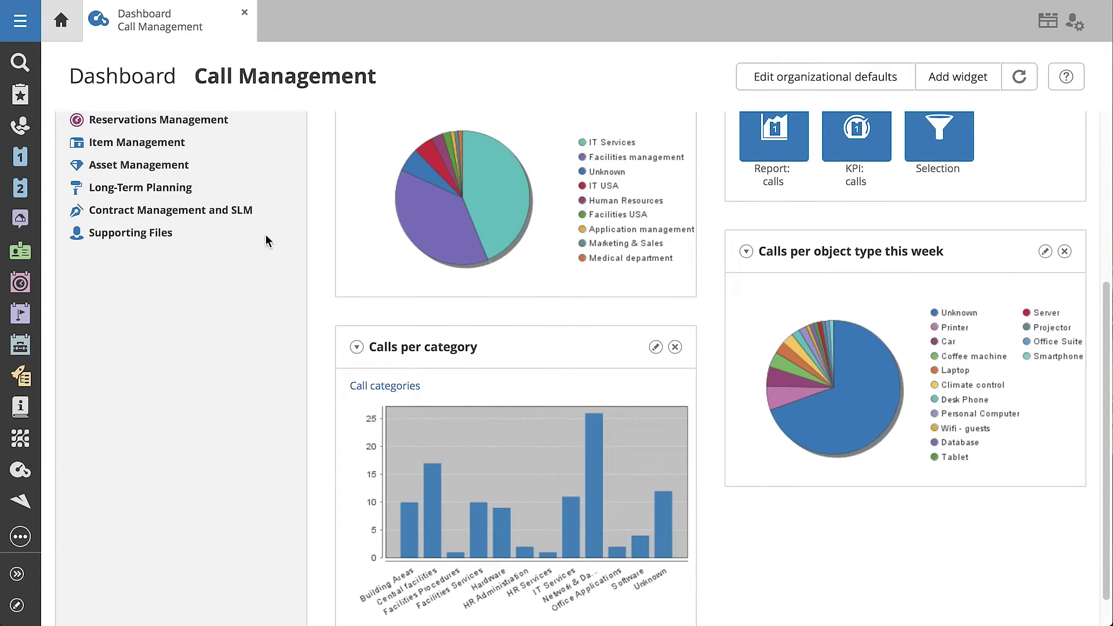
left_click(20, 21)
- Start a calls report on List of all major incidents, counting calls open at period end
mouse_move(64, 59)
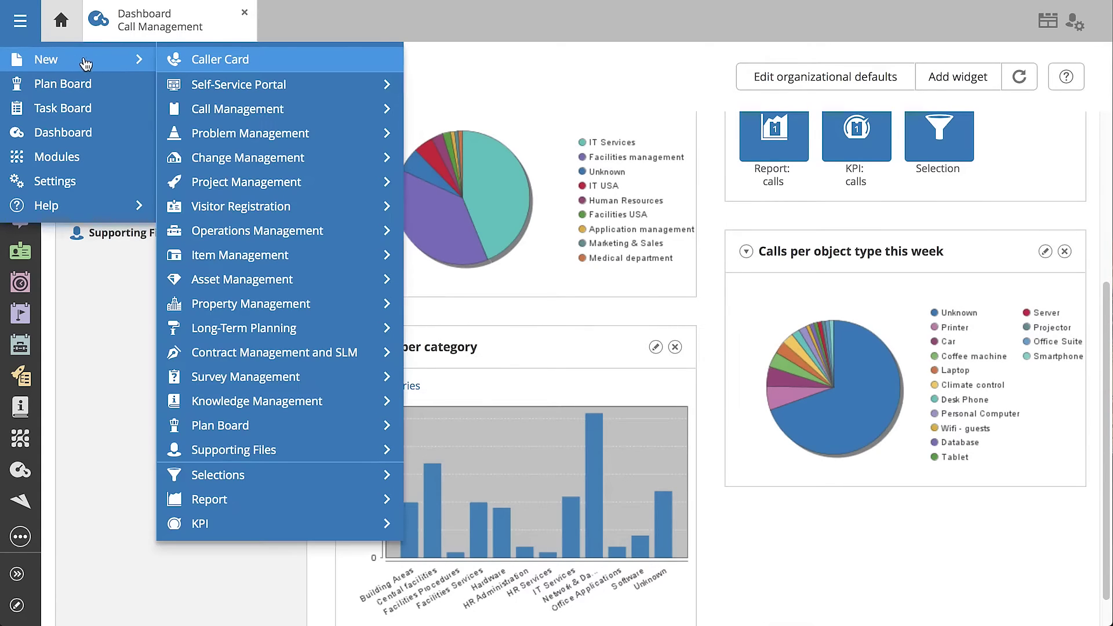
mouse_move(371, 498)
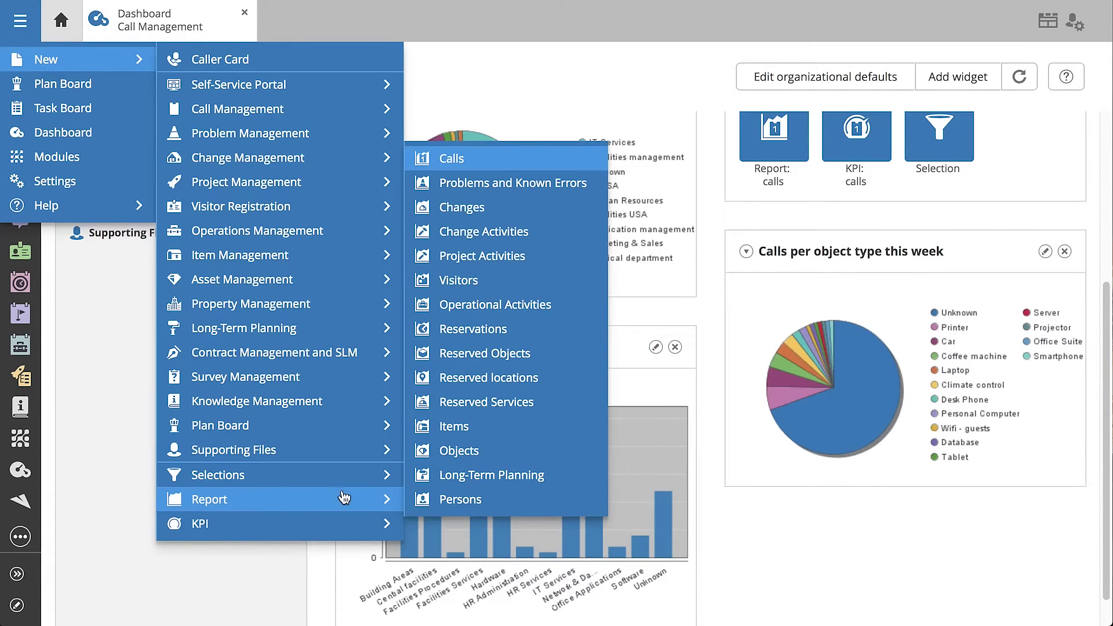
left_click(455, 161)
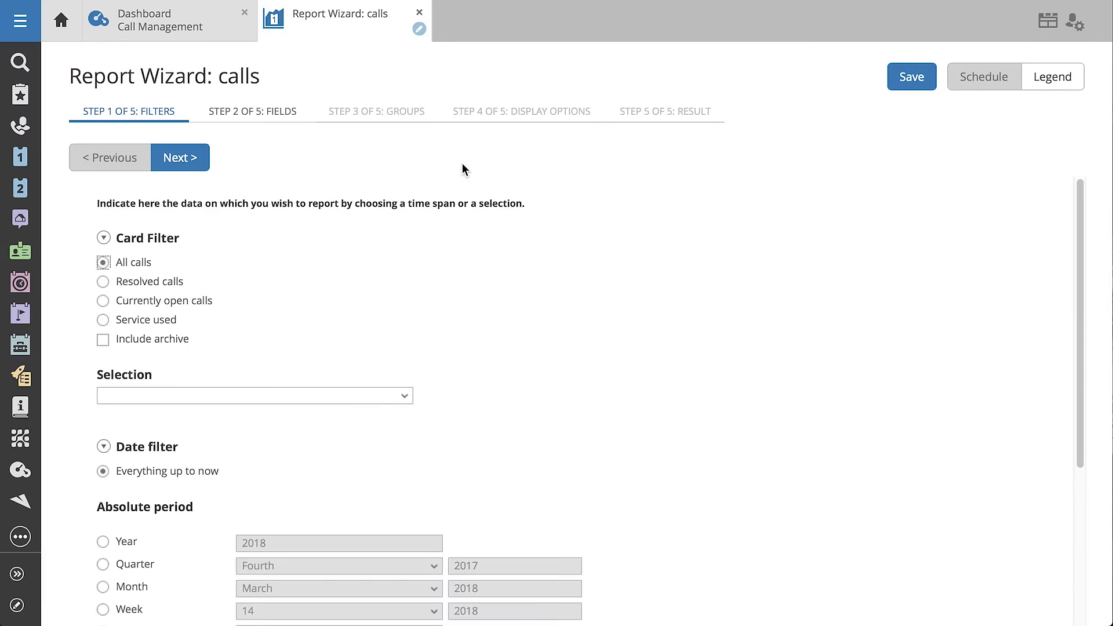
left_click(400, 397)
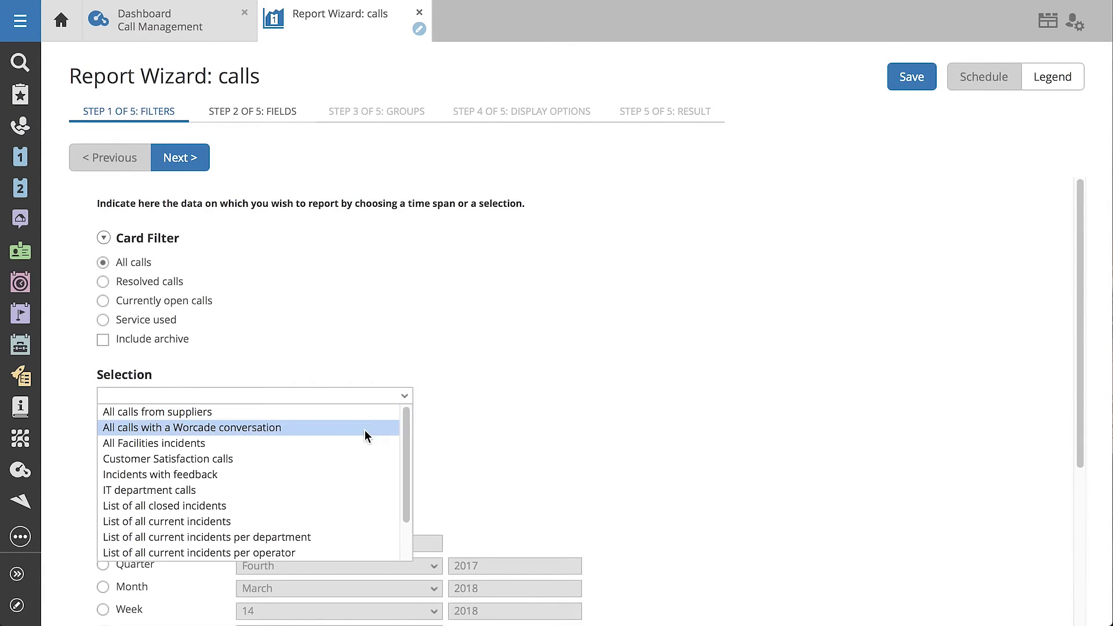
scroll(339, 475, "down", 1)
left_click(306, 551)
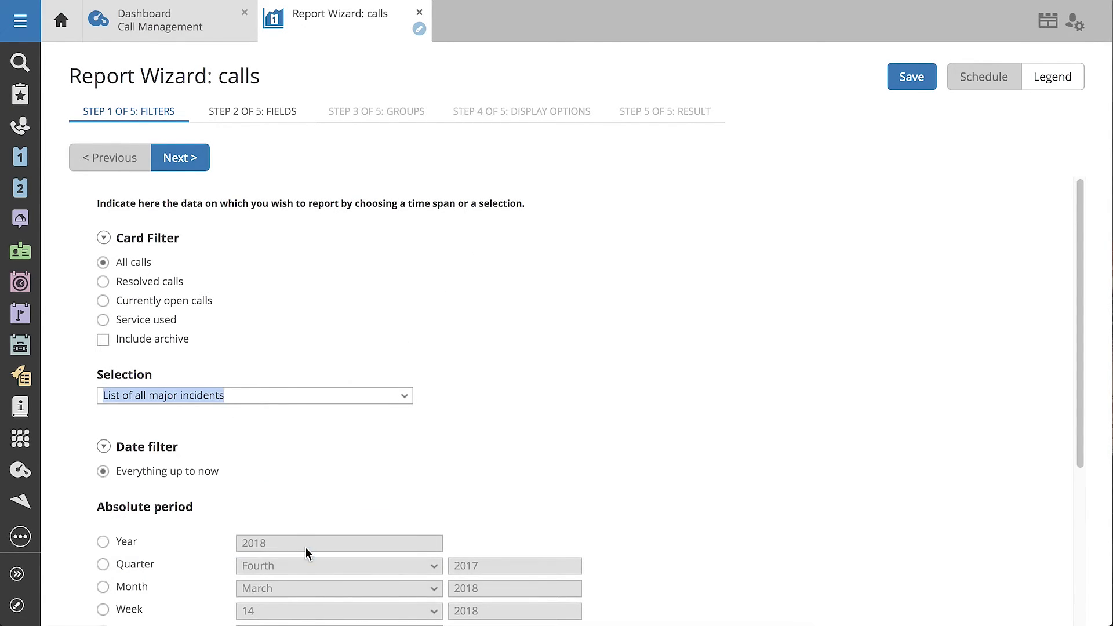
left_click(195, 167)
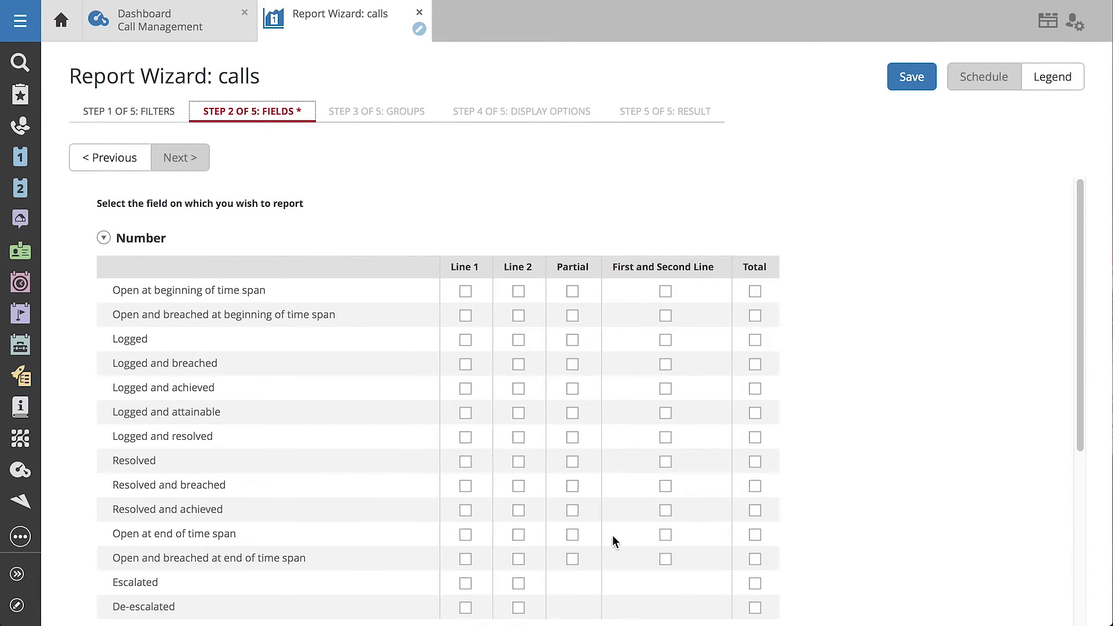
left_click(665, 534)
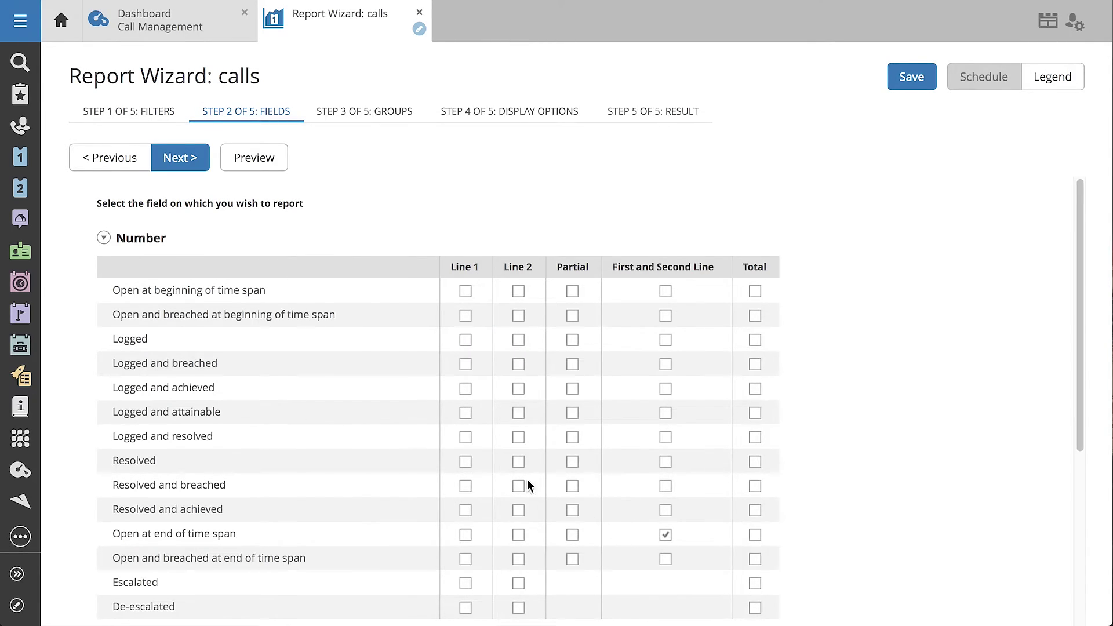
left_click(187, 166)
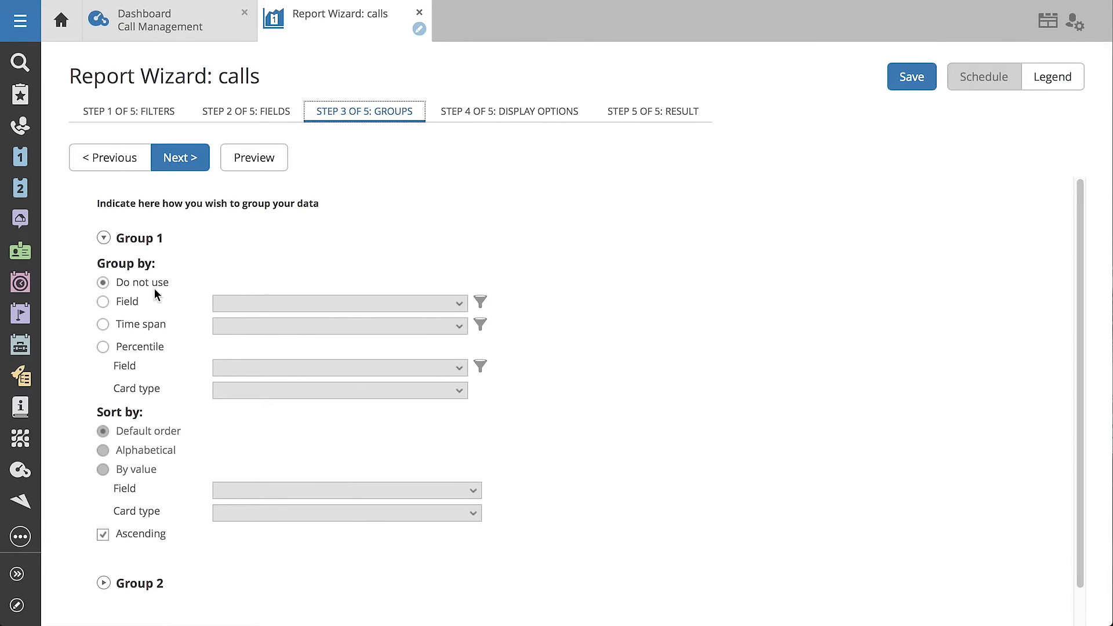
- Group the report by Department, show it as a pie chart, and return to the dashboard
left_click(154, 306)
left_click(226, 302)
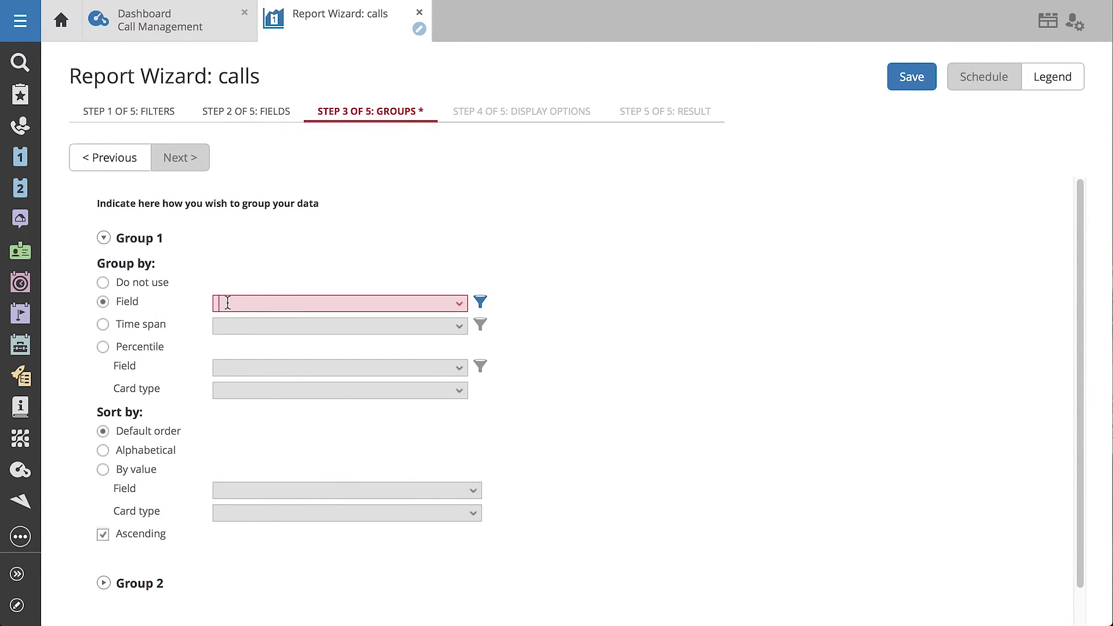
type("Department")
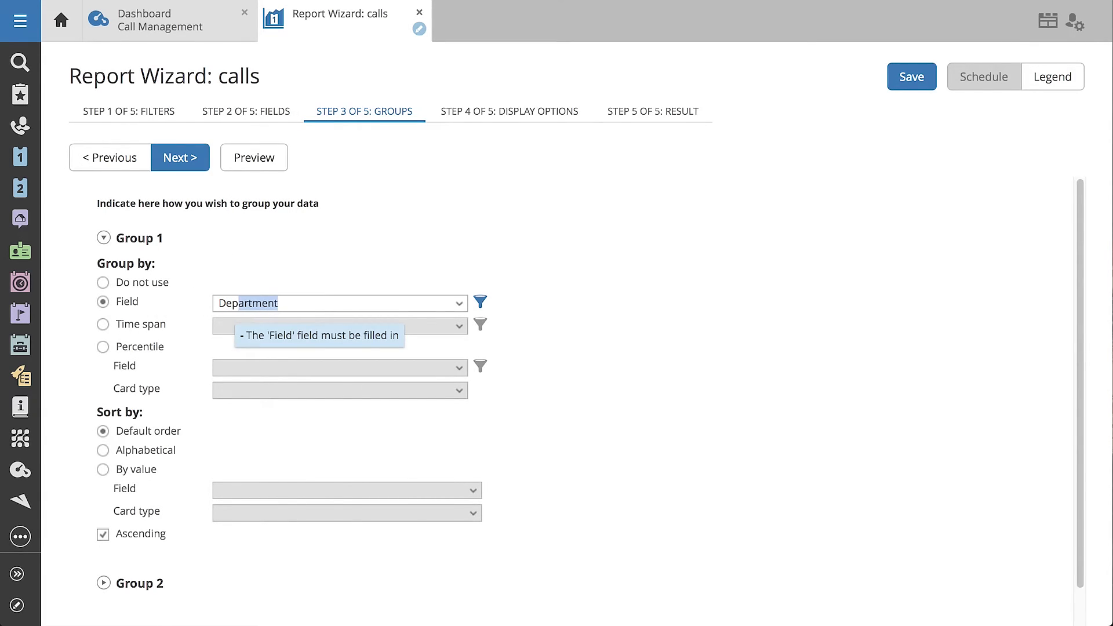
left_click(184, 168)
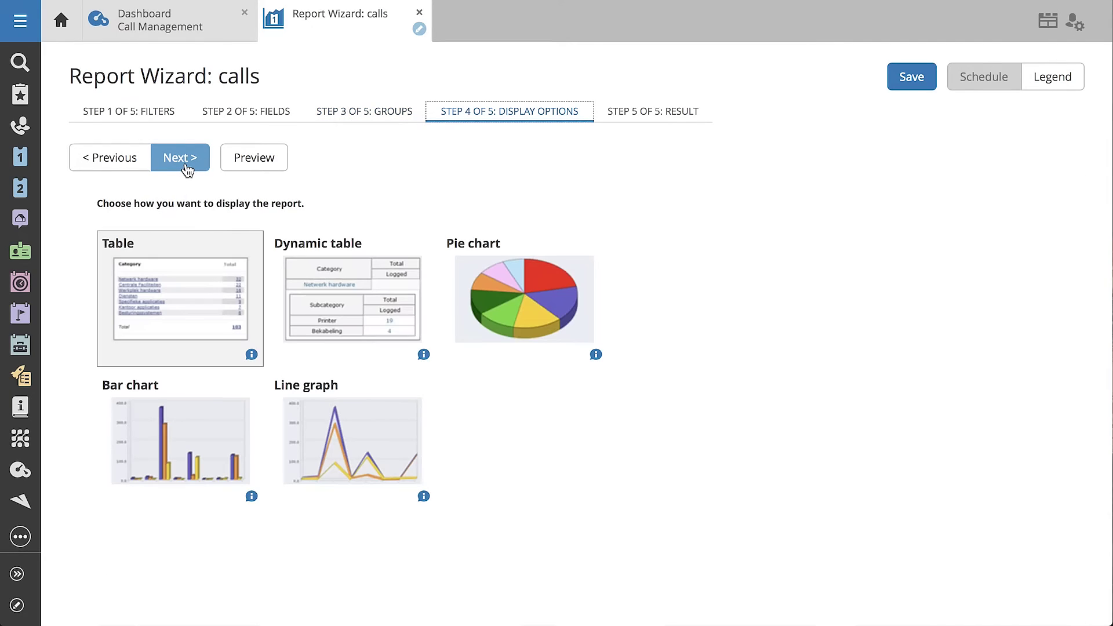
left_click(482, 313)
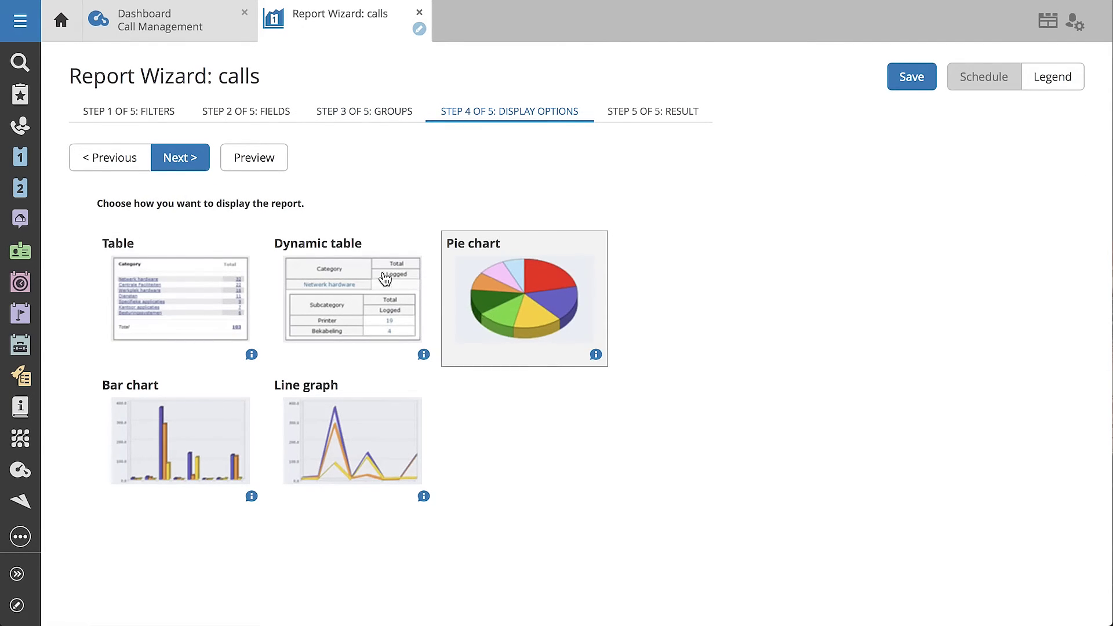
left_click(195, 168)
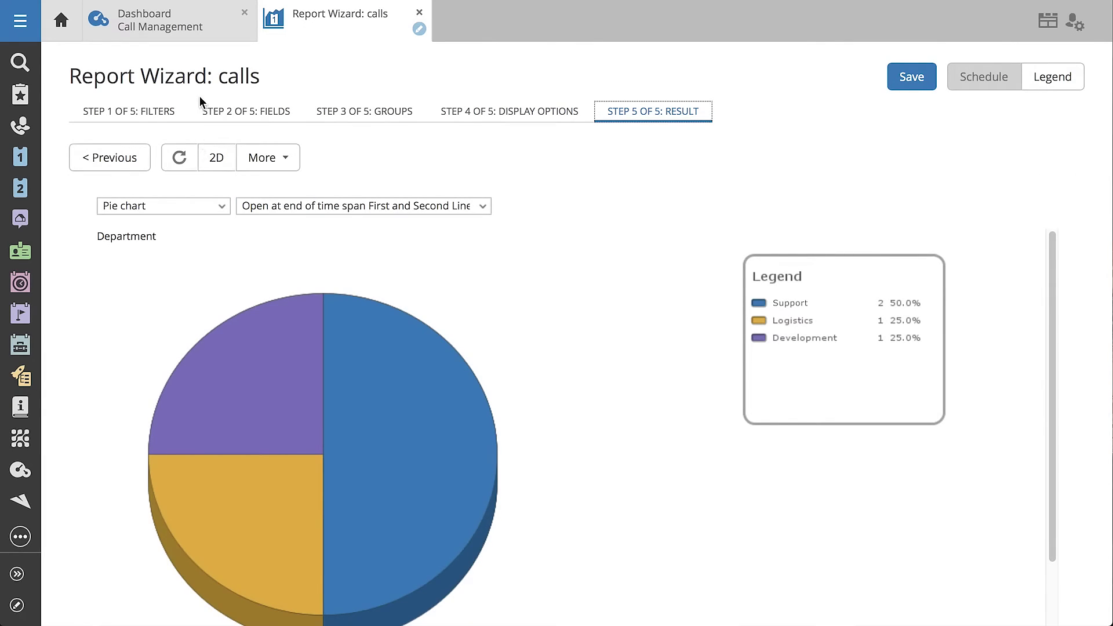
left_click(197, 33)
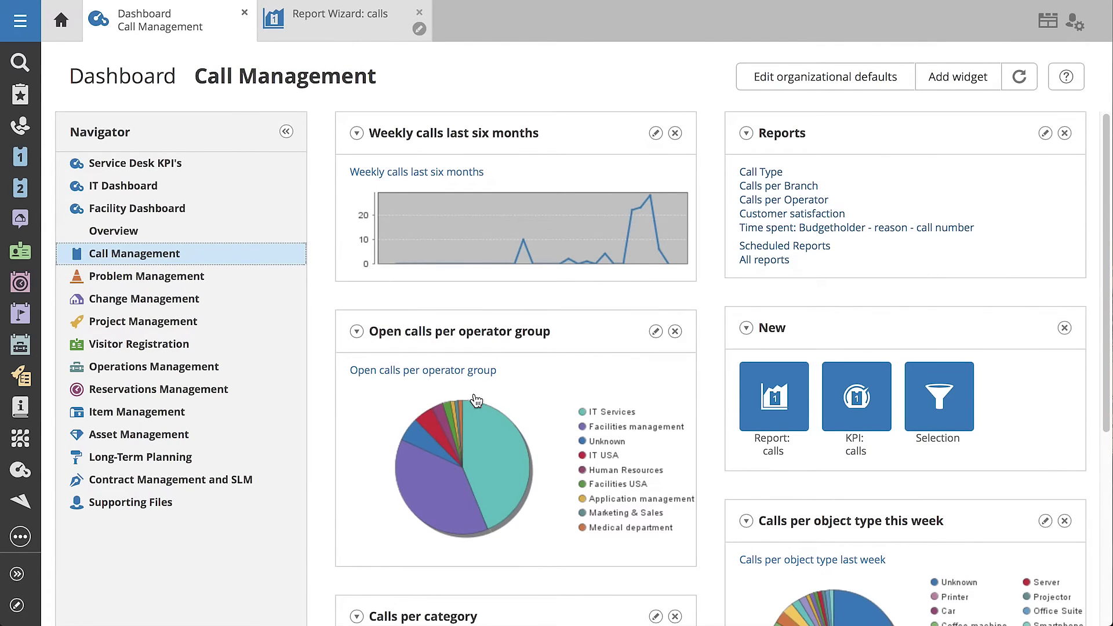
- Open the Calls per object type chart, list its Desk Phone calls, and open one call
scroll(701, 541, "down", 1)
scroll(701, 540, "down", 3)
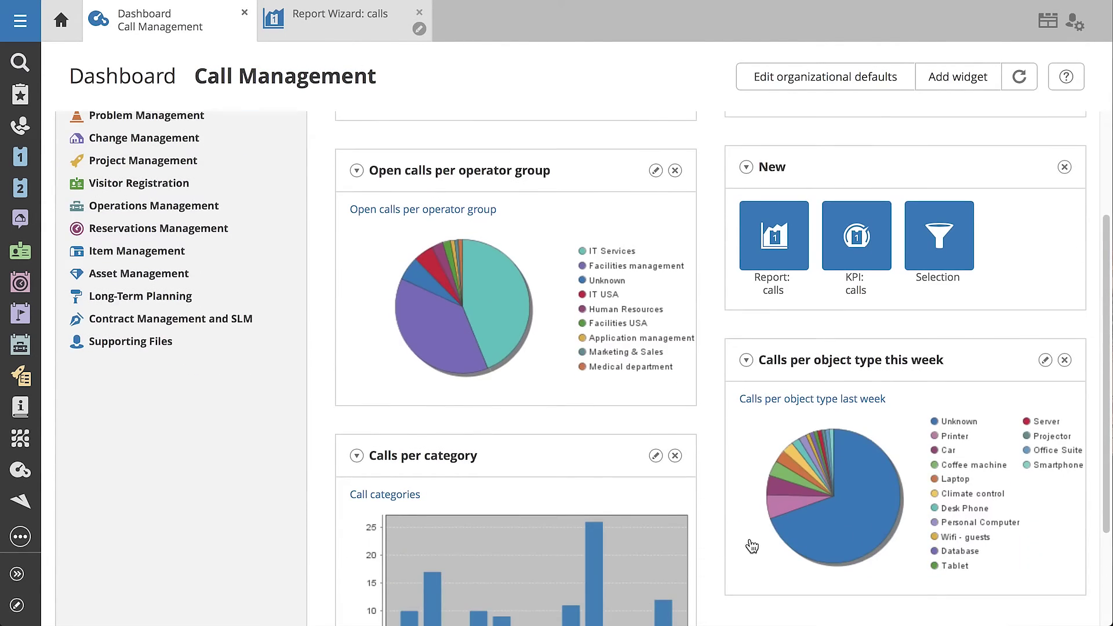
left_click(820, 518)
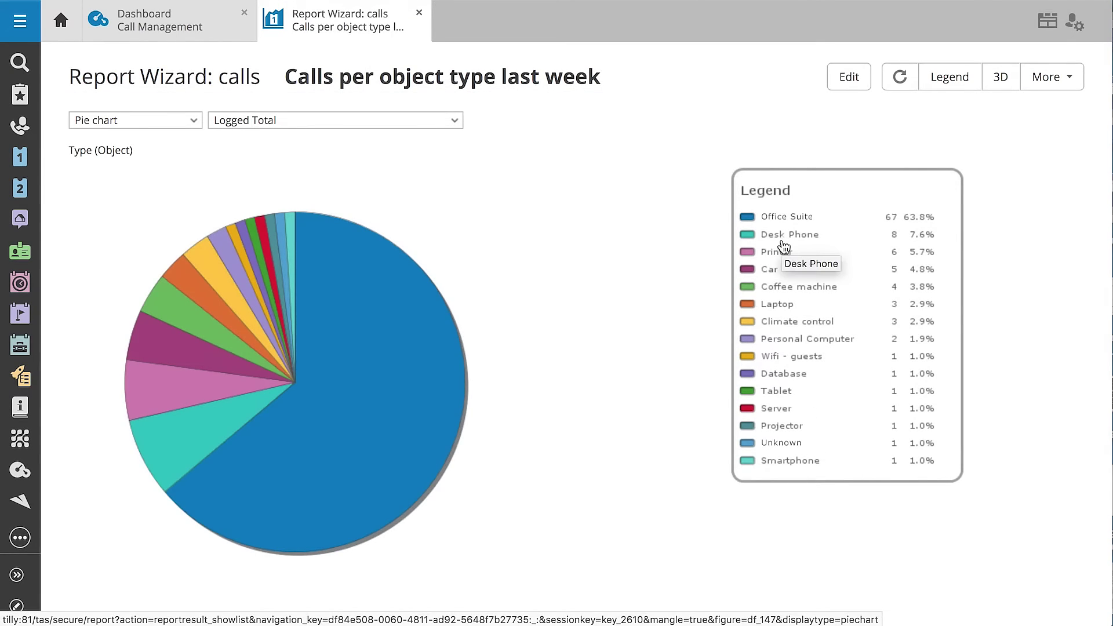
left_click(241, 414)
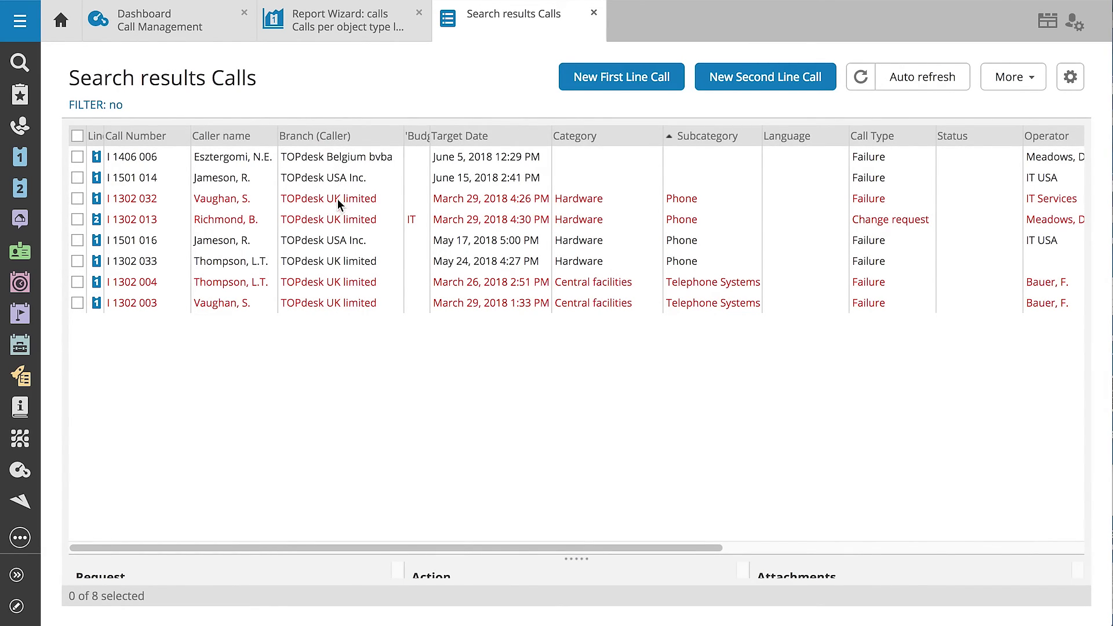
double_click(338, 221)
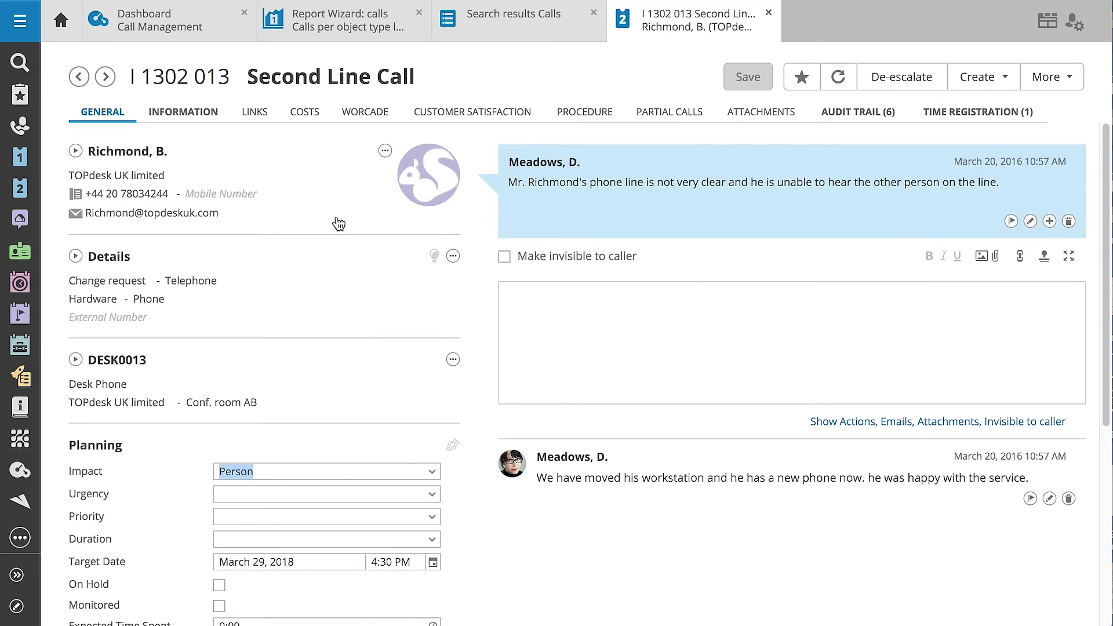
left_click(351, 28)
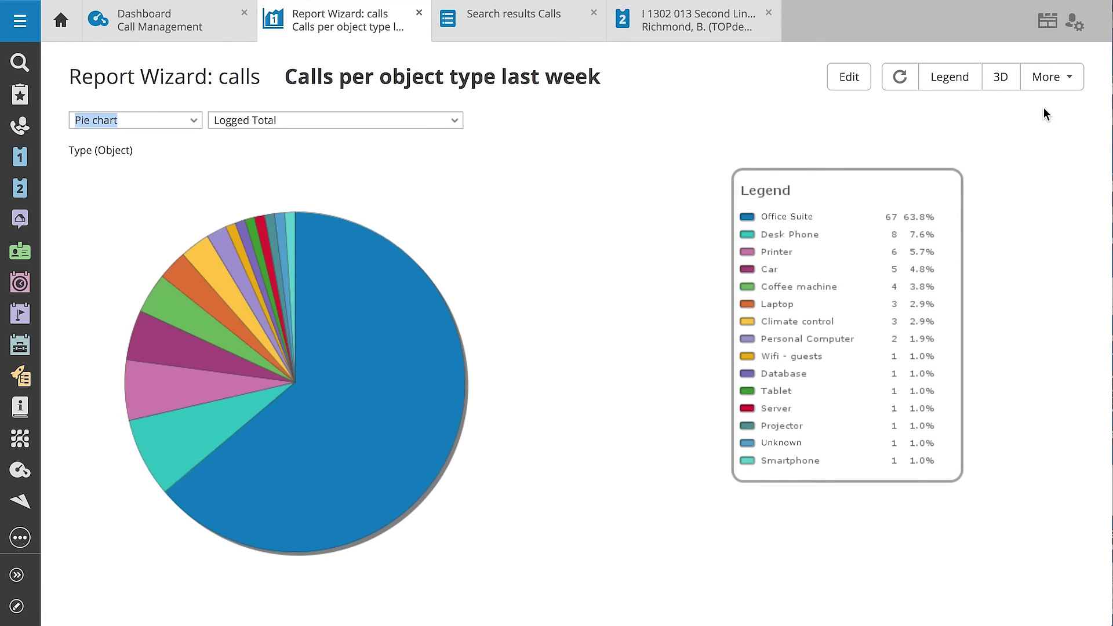
- Schedule the Calls per object type last week report weekly with PDF output
left_click(1046, 81)
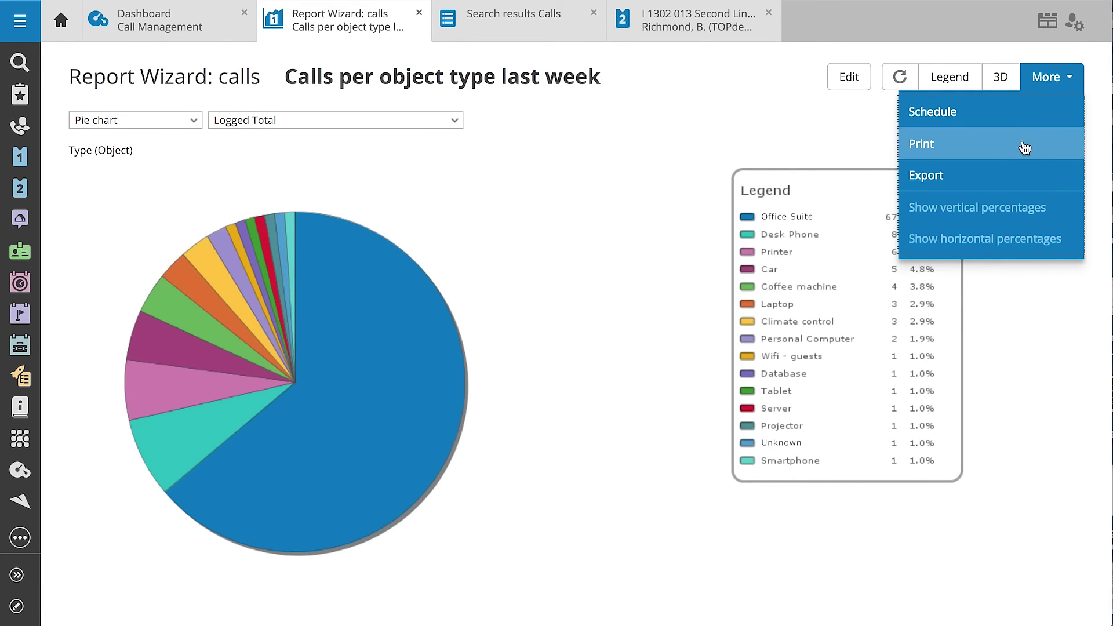
left_click(993, 116)
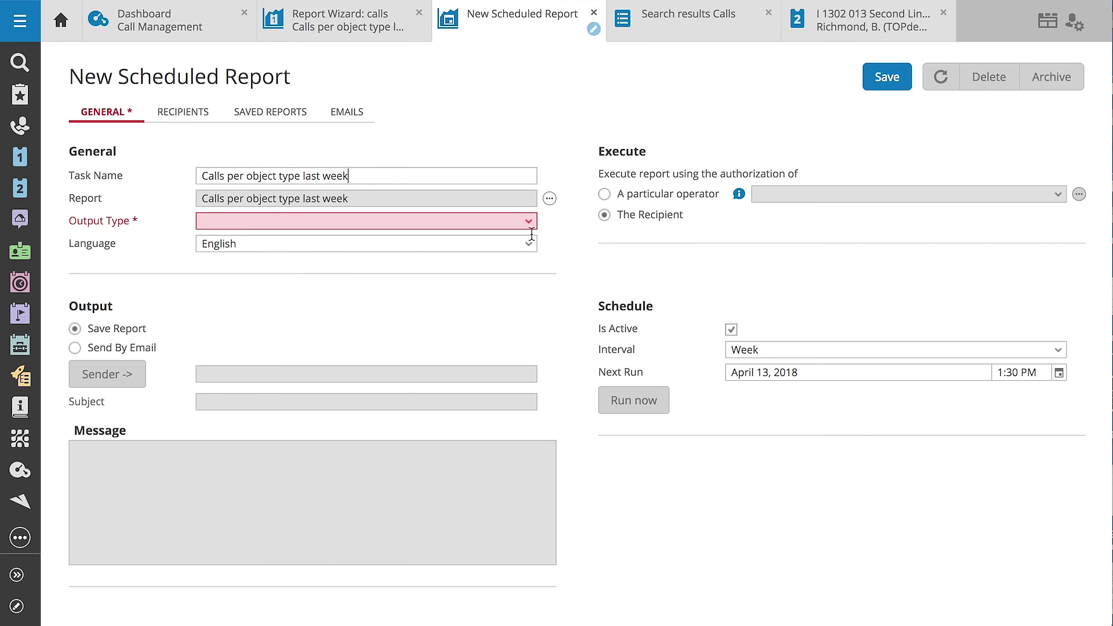
left_click(527, 223)
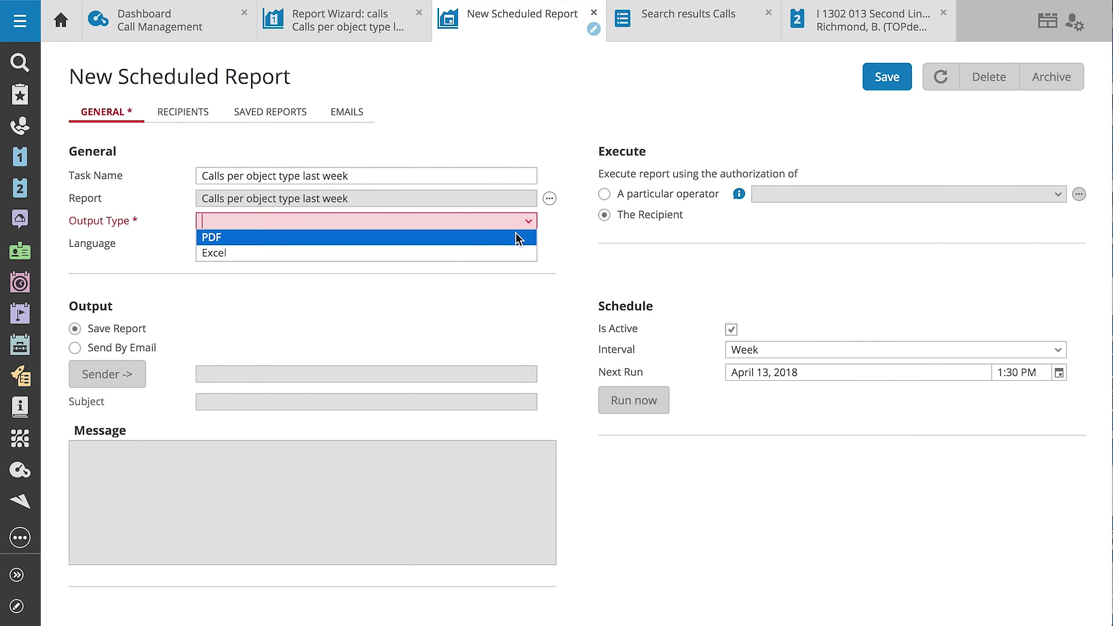
left_click(512, 241)
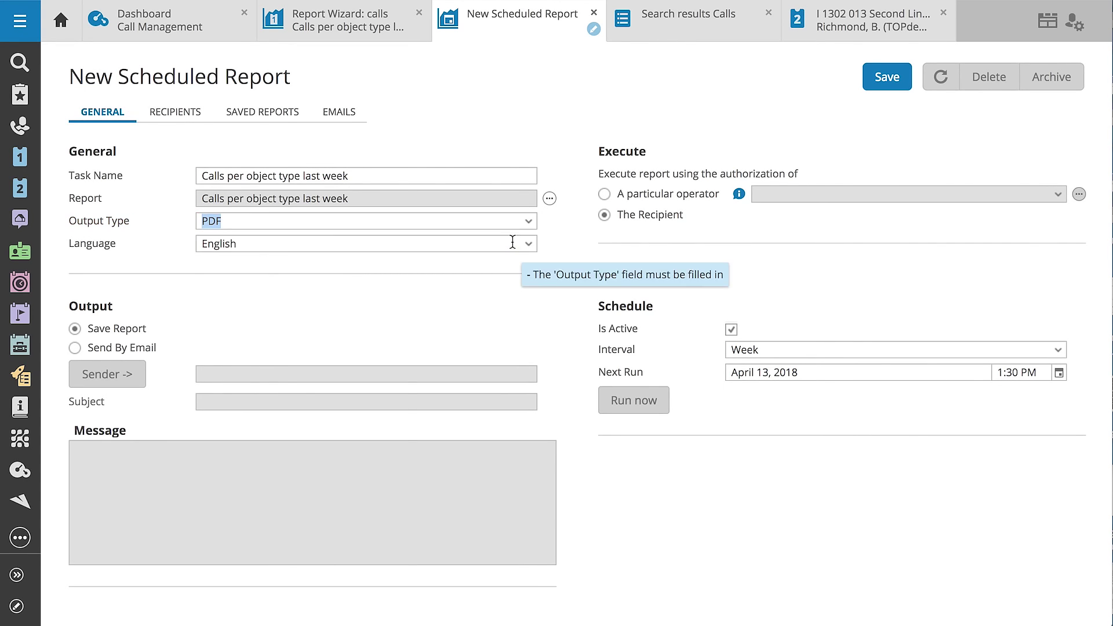